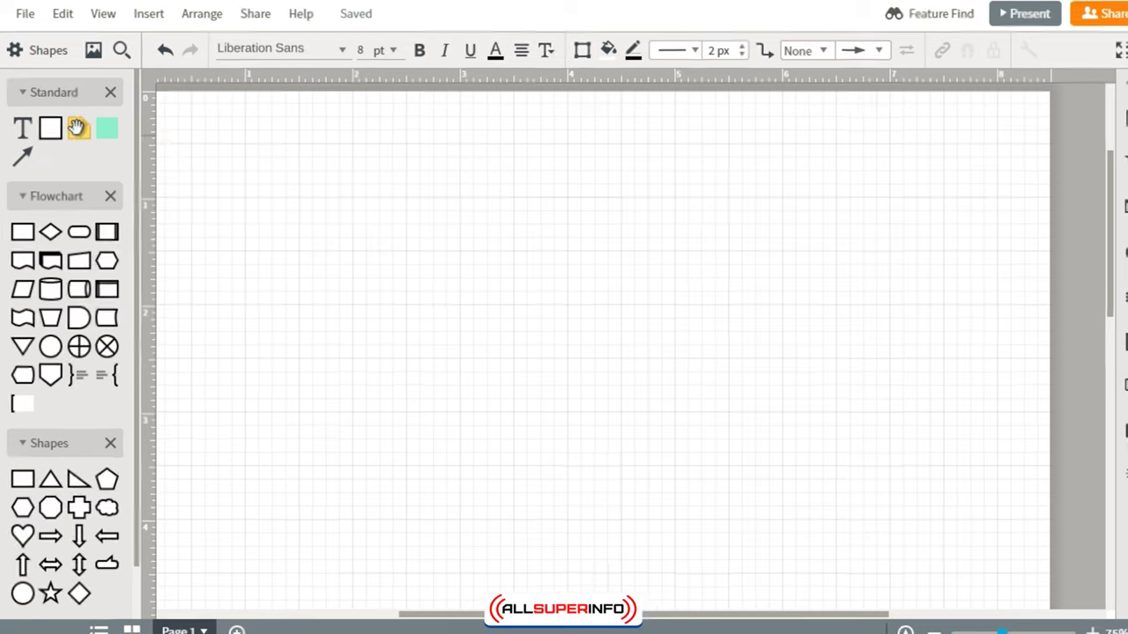
Step: Place a square block in the upper-left part of the page and label it "Front End Offer"
left_click_drag(50, 128, 336, 311)
left_click_drag(493, 456, 496, 456)
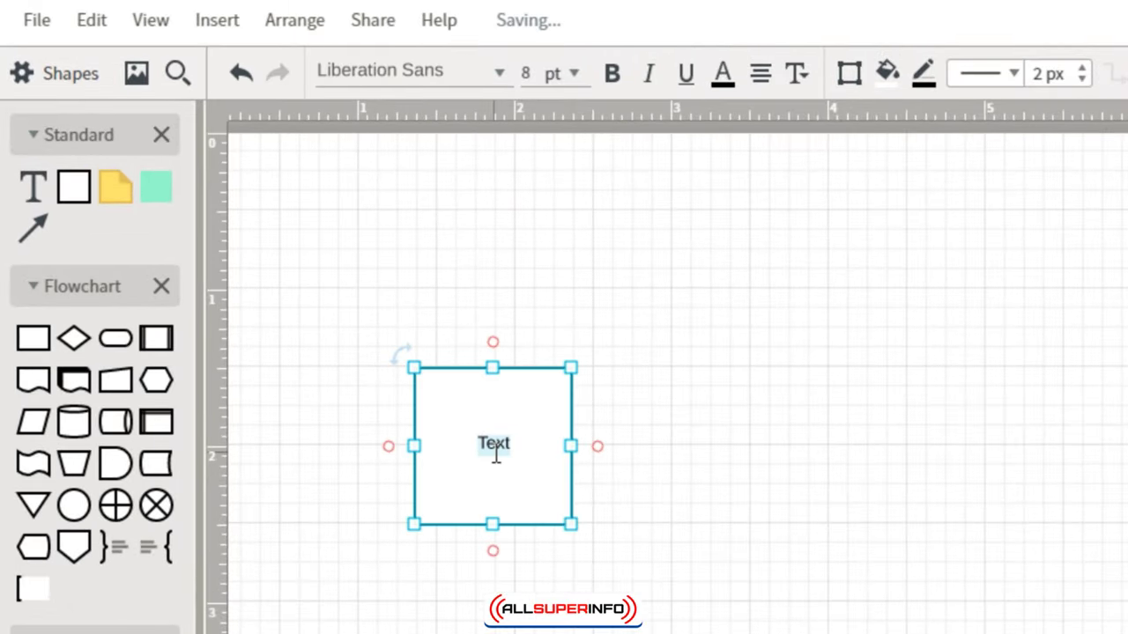
type("Front End Offer")
left_click(750, 383)
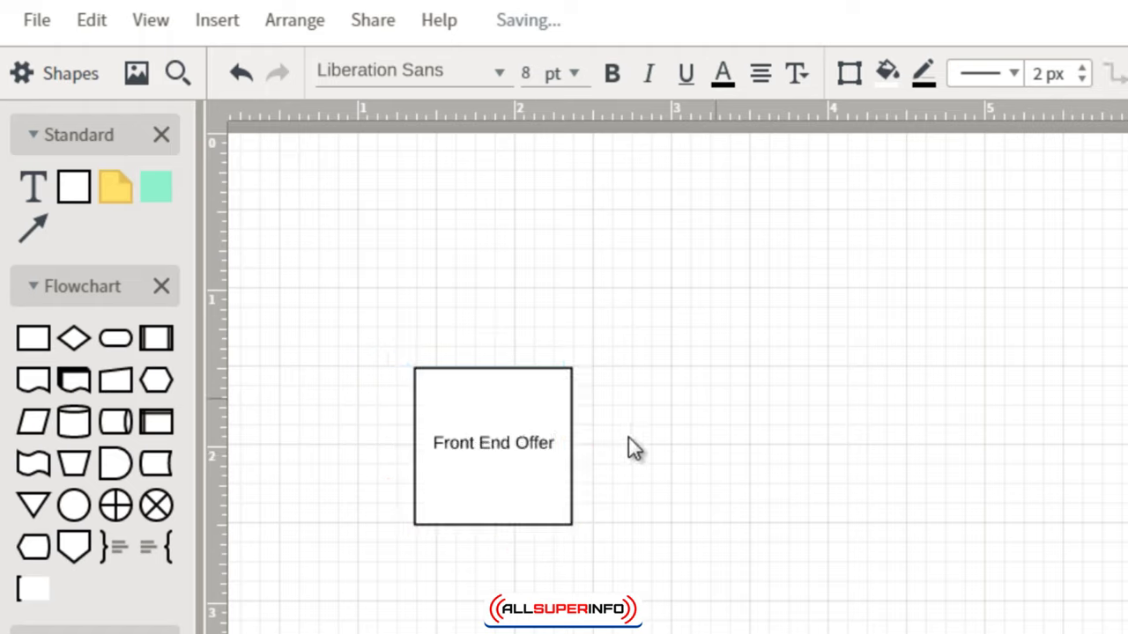
Step: Arrange two copies of the Front End Offer block side by side and relabel the left copy "Lead Magnet"
left_click_drag(510, 423, 433, 428)
double_click(432, 432)
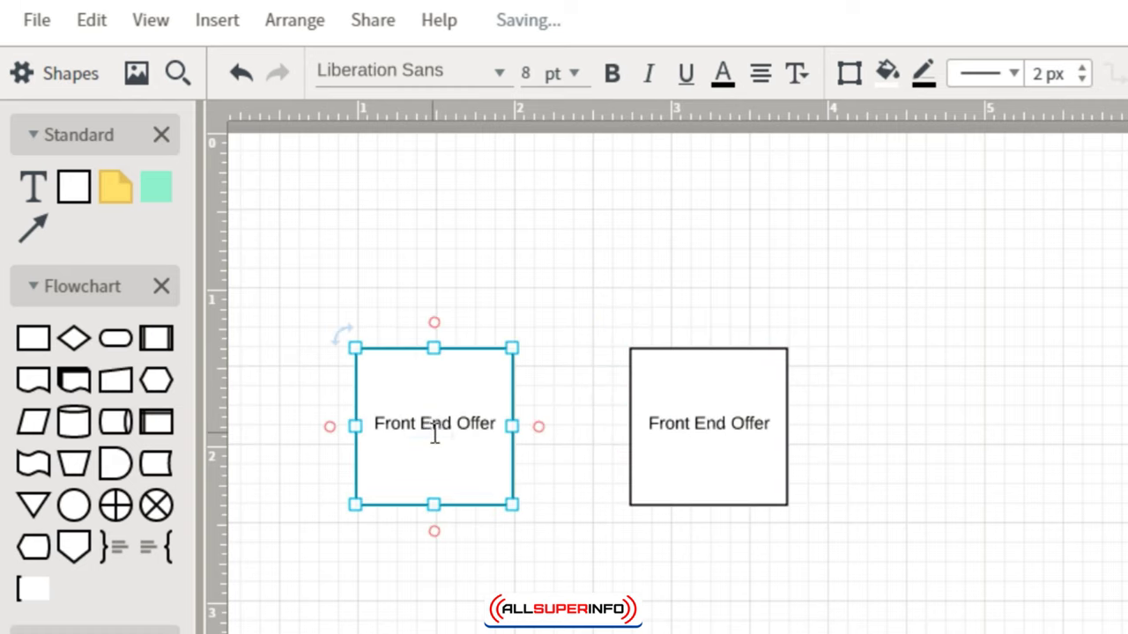
key("ctrl+a")
type("Lead Magnet")
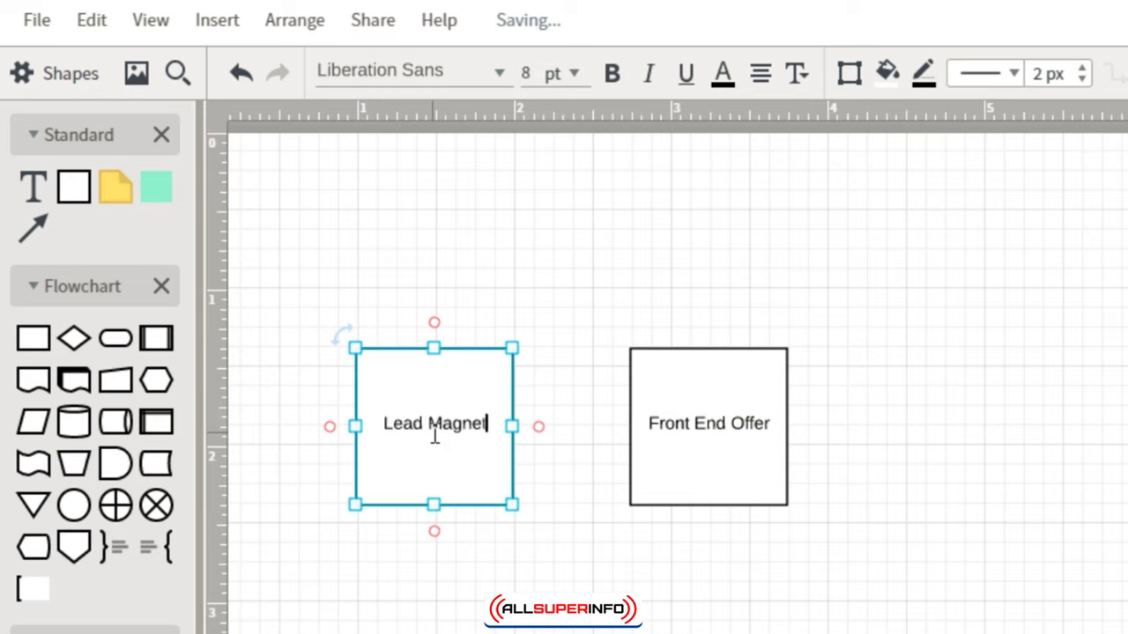
left_click(701, 614)
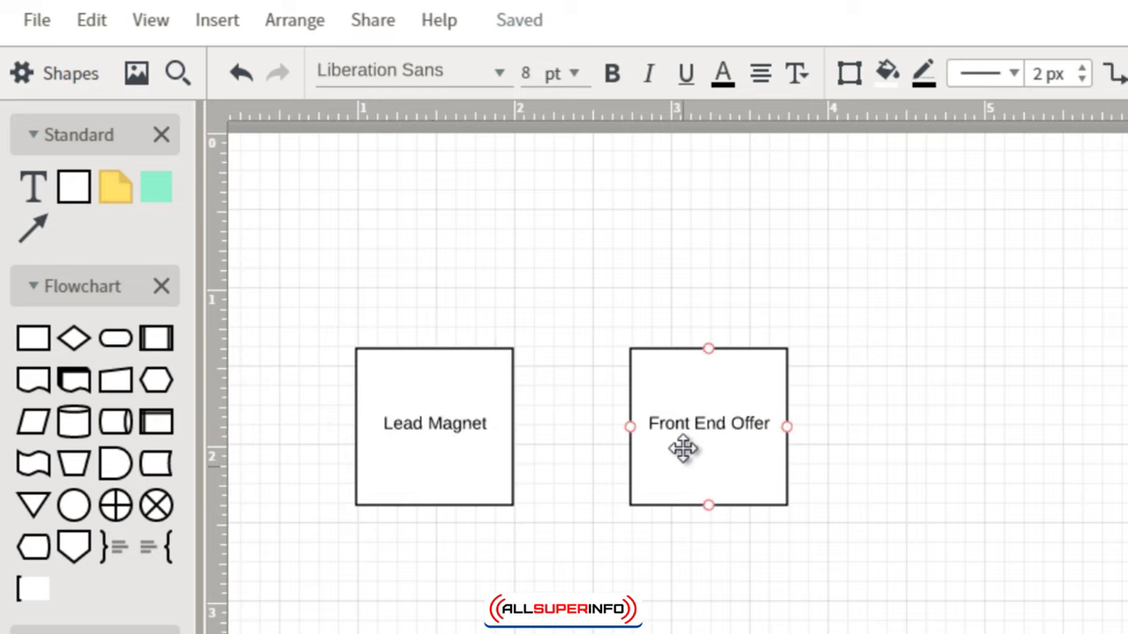
Step: Adjust the spacing of the two blocks, moving Lead Magnet slightly right so it sits closer to Front End Offer
left_click_drag(679, 446, 667, 440)
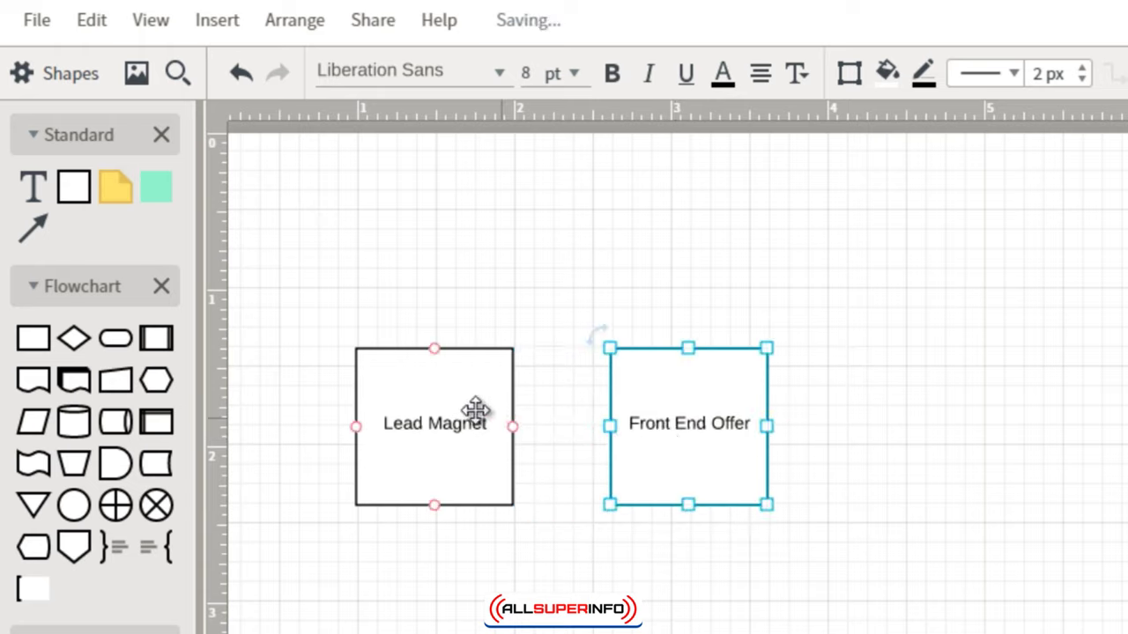
left_click(476, 407)
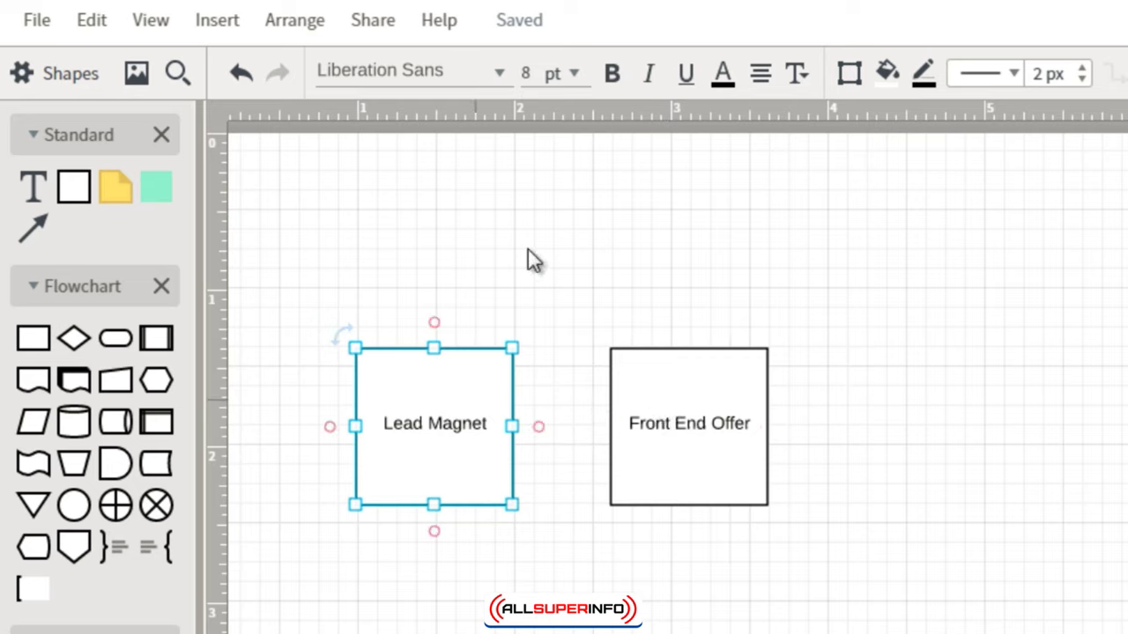
left_click(539, 212)
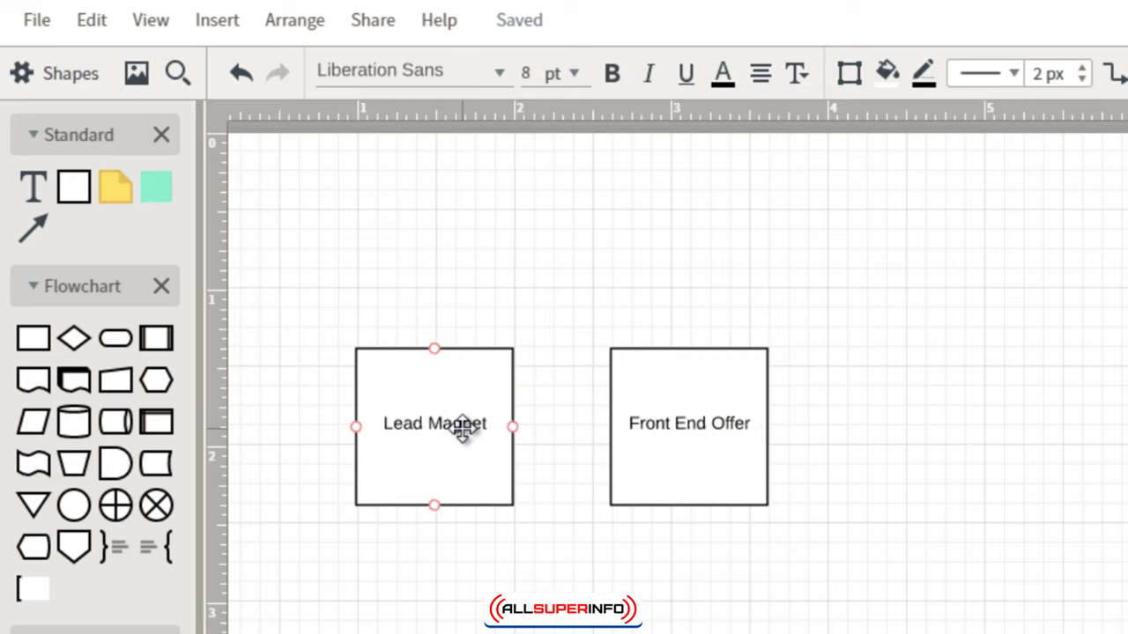
left_click(463, 430)
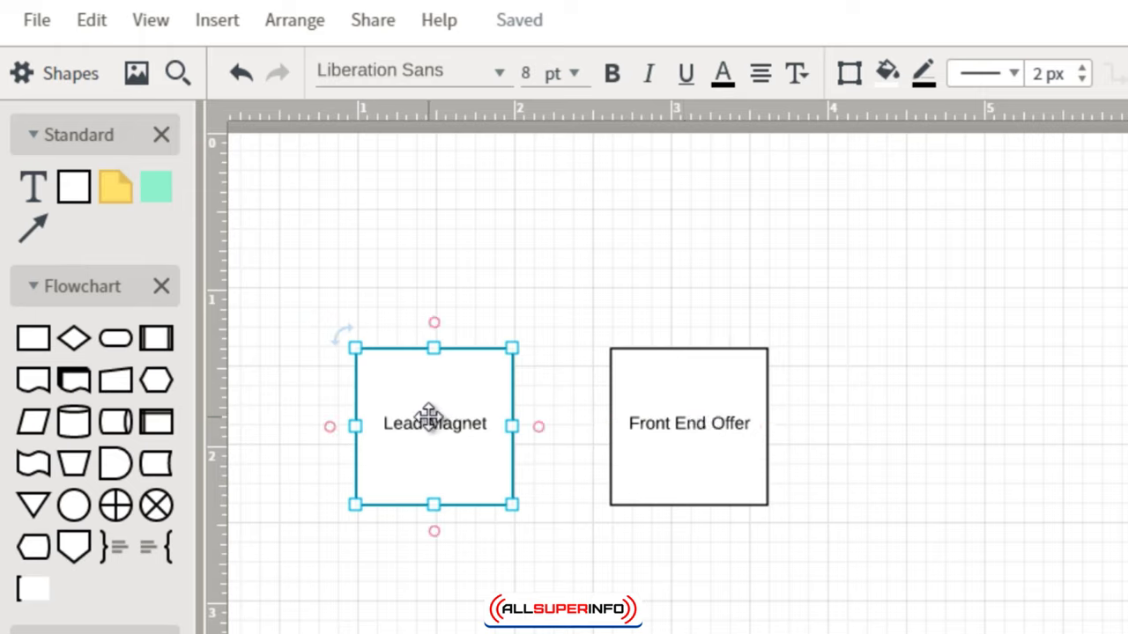
left_click_drag(428, 418, 462, 416)
left_click_drag(687, 420, 709, 411)
left_click(532, 317)
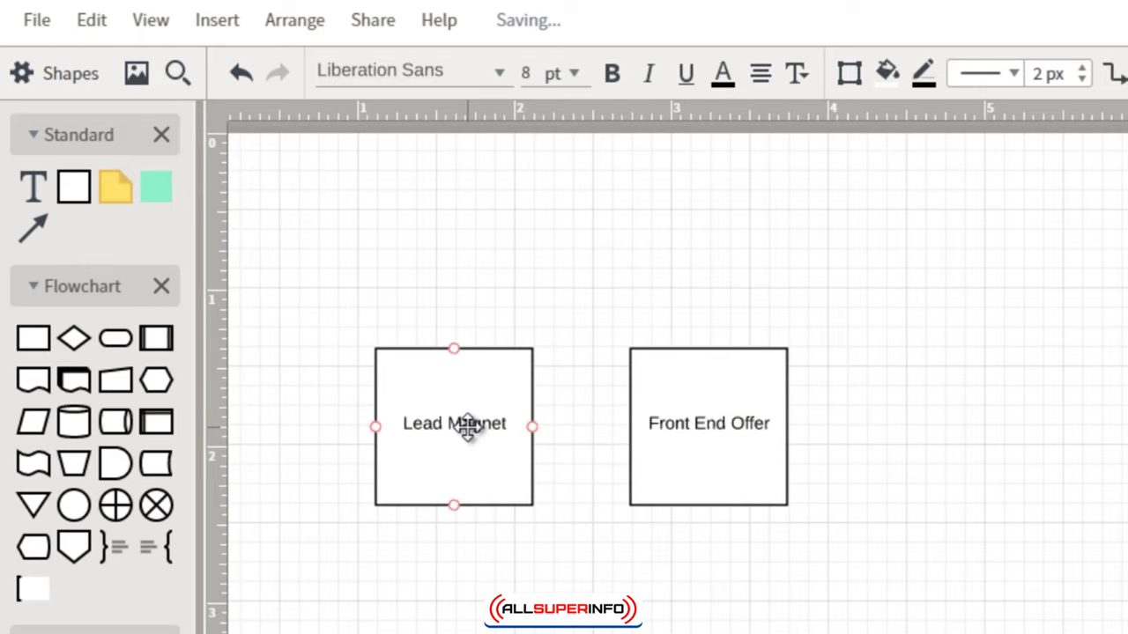
left_click(466, 428)
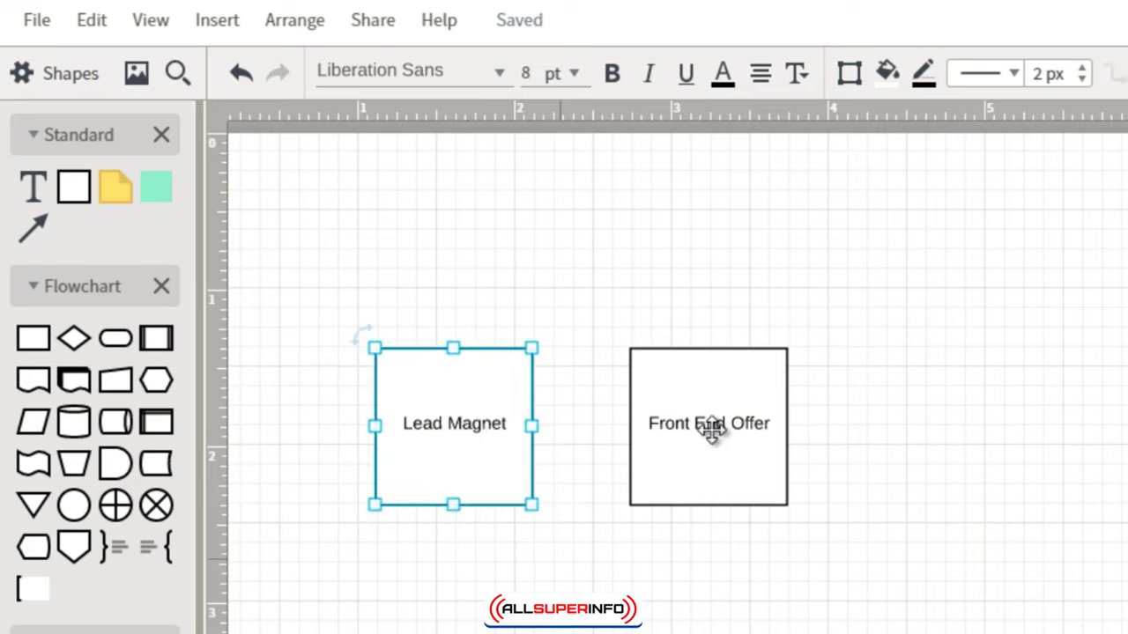
left_click_drag(743, 410, 760, 413)
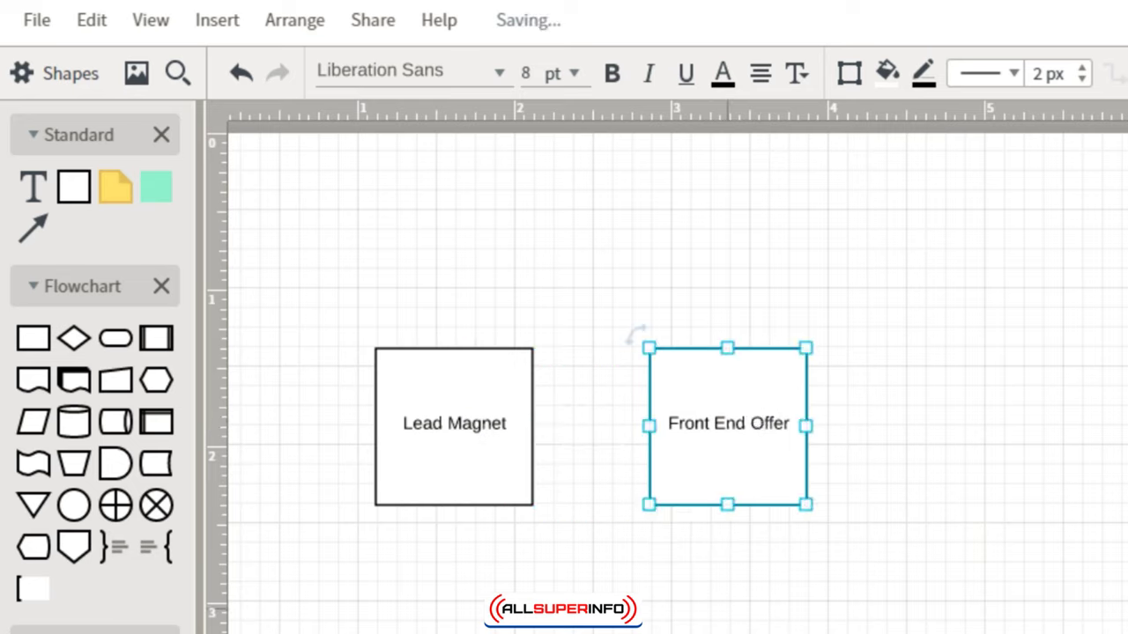
left_click_drag(744, 463, 726, 450)
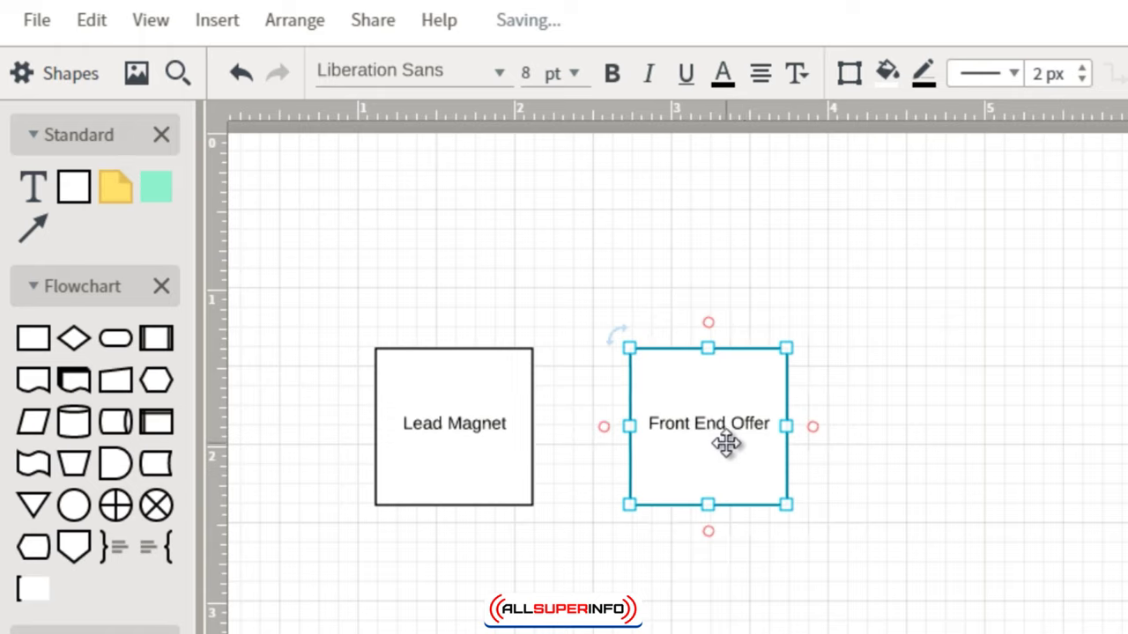
Step: Duplicate the Front End Offer block to its right, level with the row, and relabel the copy "OTO1"
left_click_drag(726, 445, 981, 414)
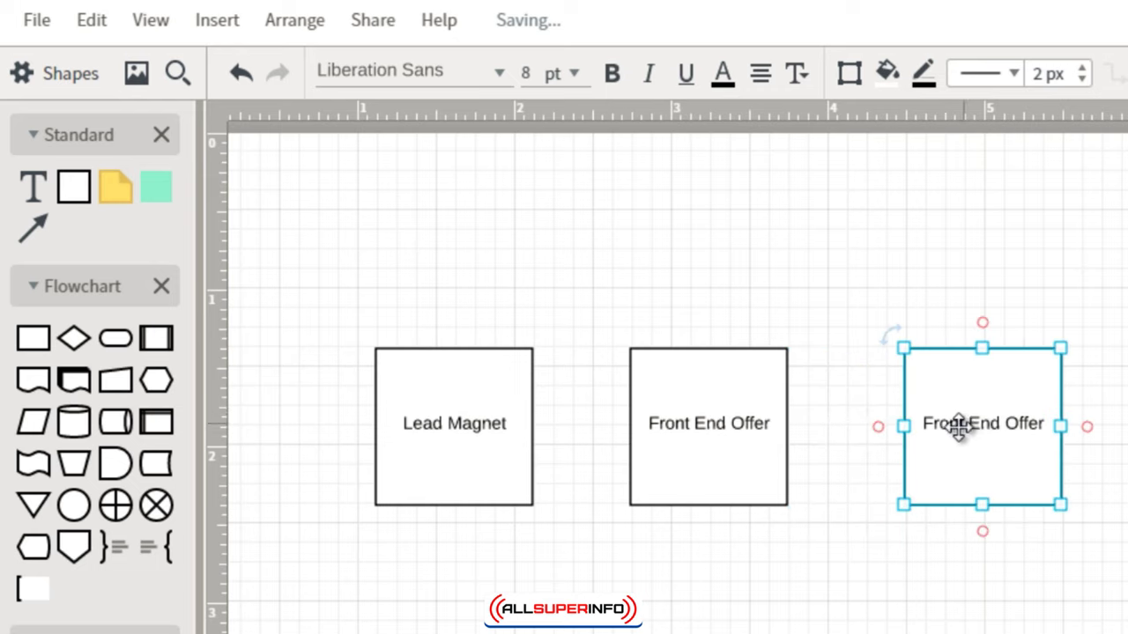
double_click(958, 428)
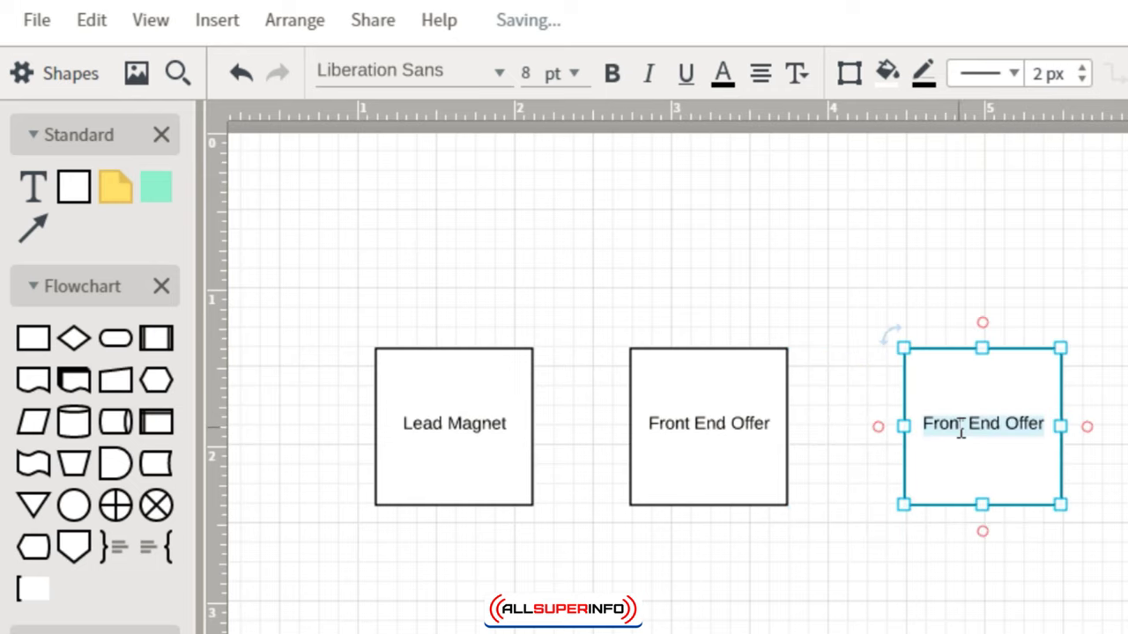
type("OOT")
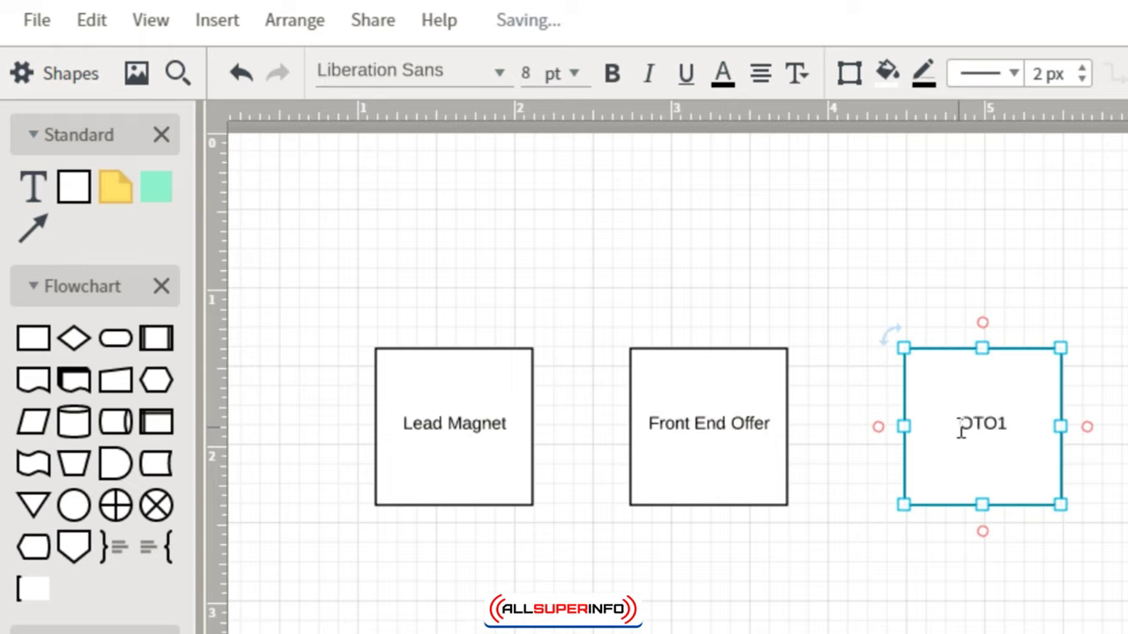
type("1 (")
left_click(1092, 468)
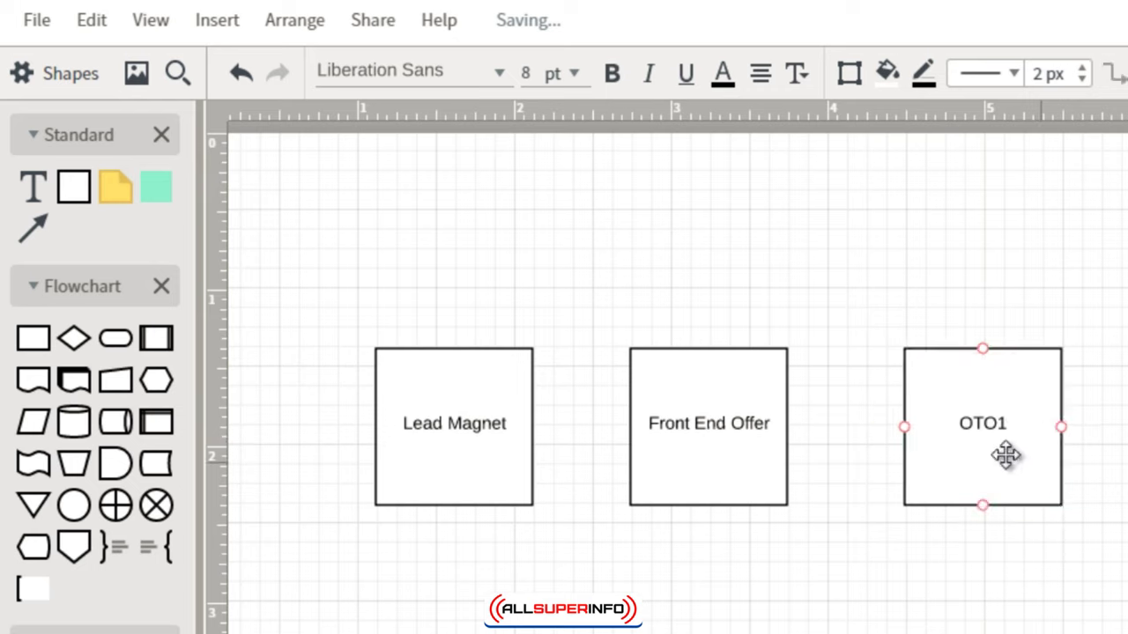
Step: Duplicate the OTO1 block to its right with equal spacing, align it with the row, and relabel the copy "OTO2"
left_click(1006, 455)
left_click_drag(1006, 454, 1069, 566)
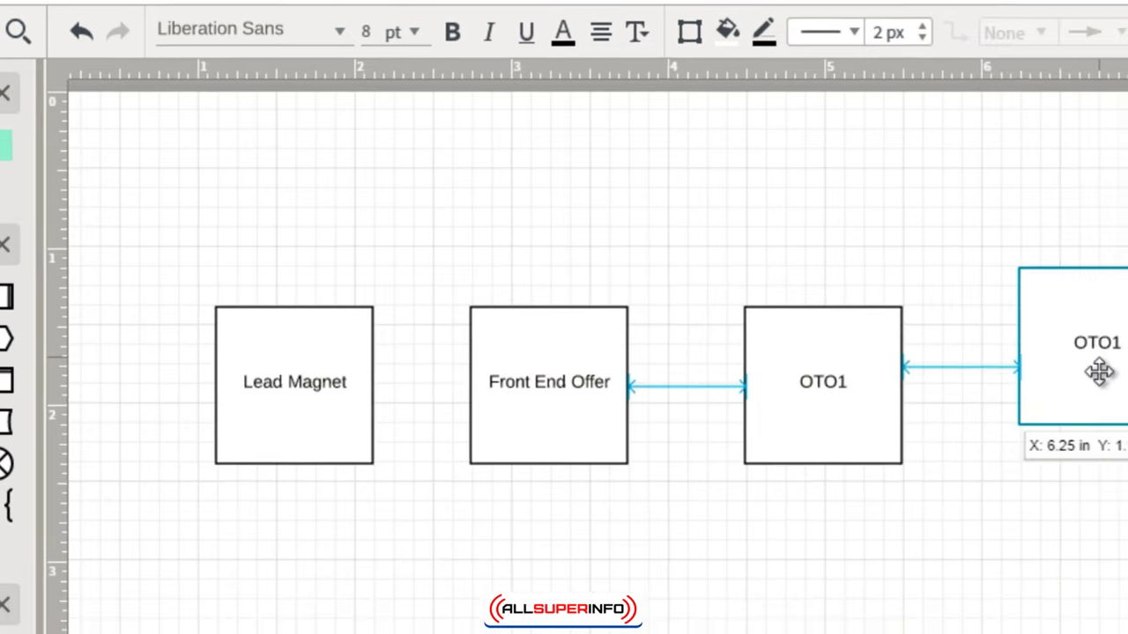
left_click_drag(1099, 371, 1101, 407)
double_click(1101, 393)
type("OTO")
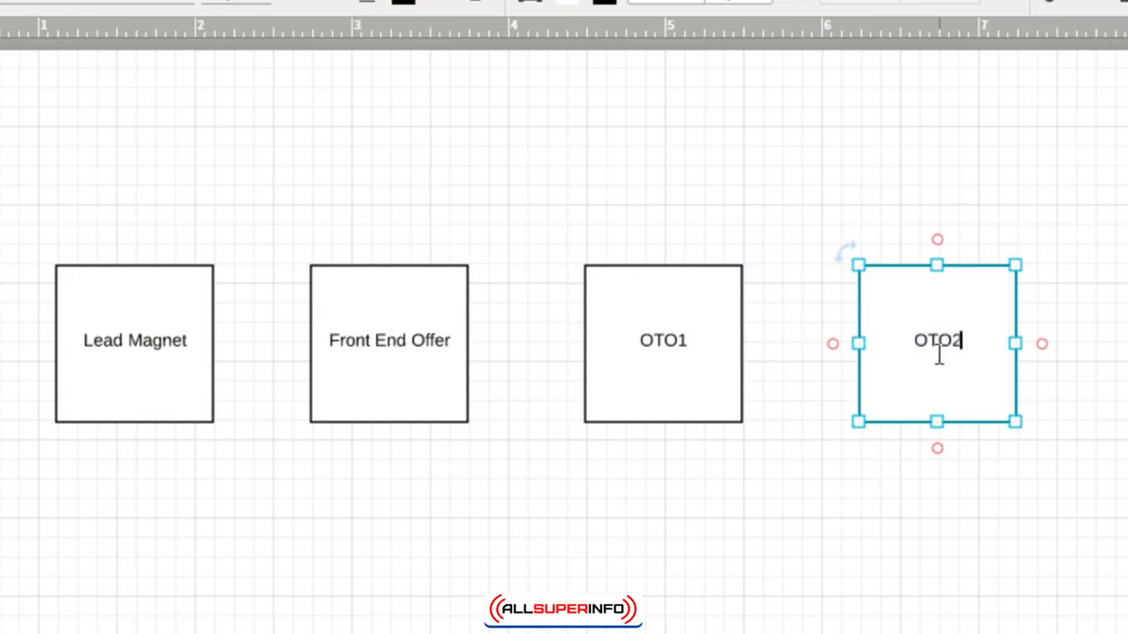
type("2")
left_click(604, 514)
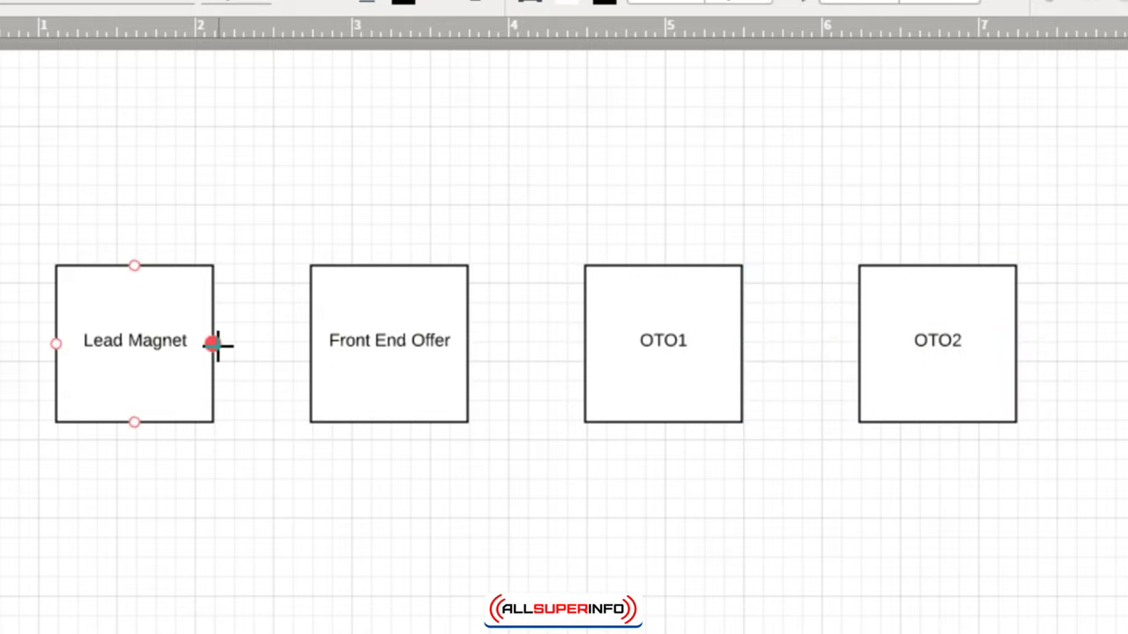
Step: Connect the blocks with arrows running from Lead Magnet to Front End Offer, to OTO1, and to OTO2
left_click_drag(218, 345, 408, 359)
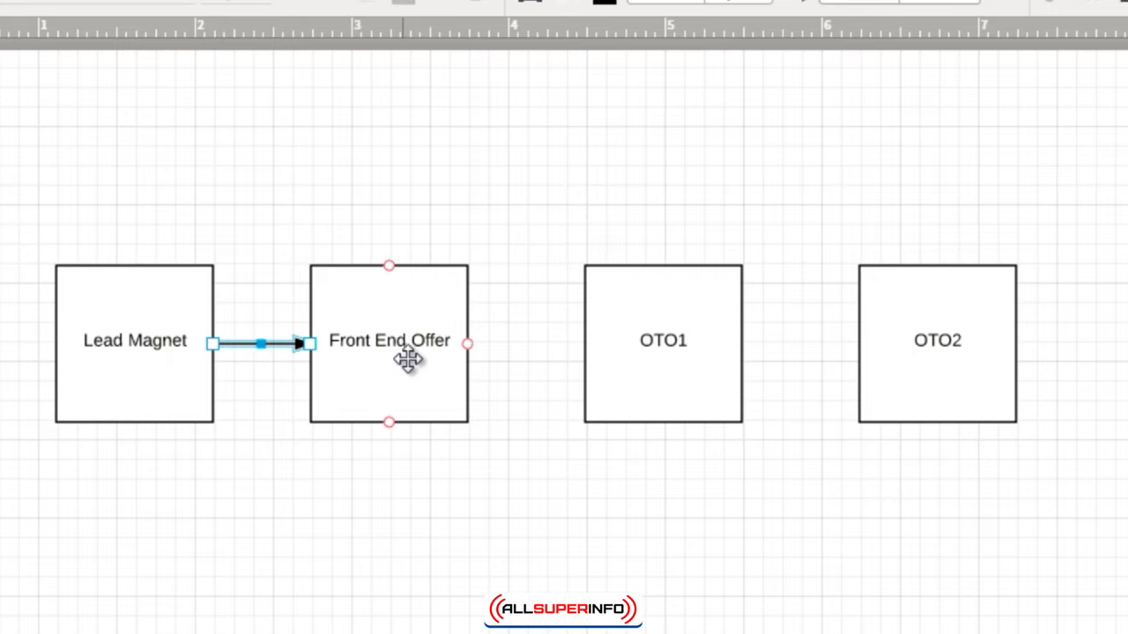
left_click(408, 360)
left_click(521, 182)
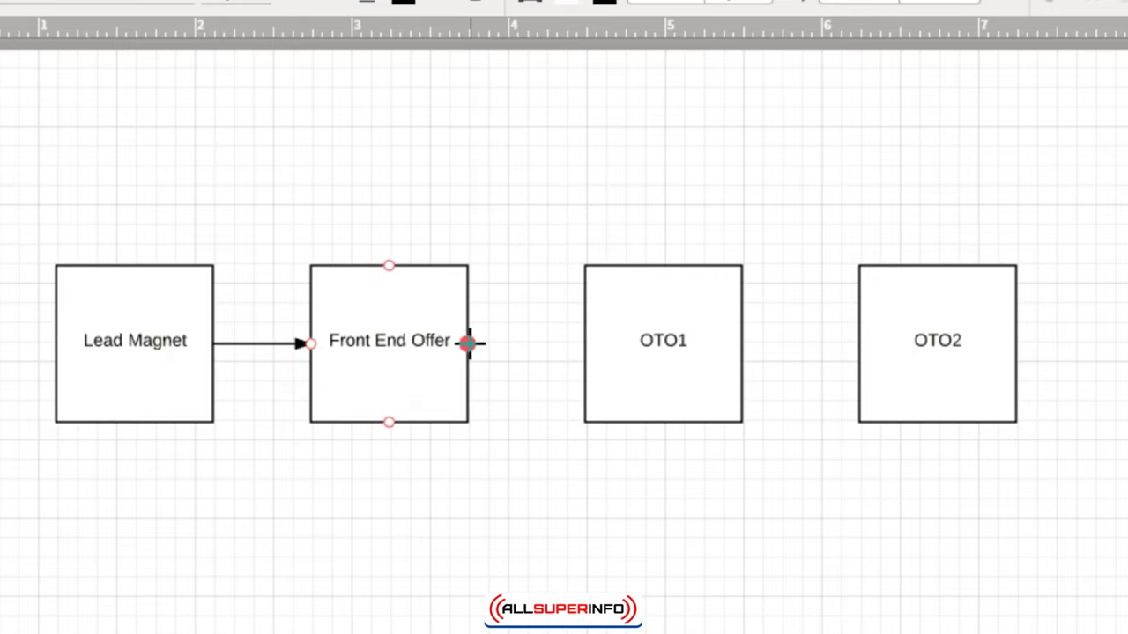
left_click_drag(468, 343, 585, 343)
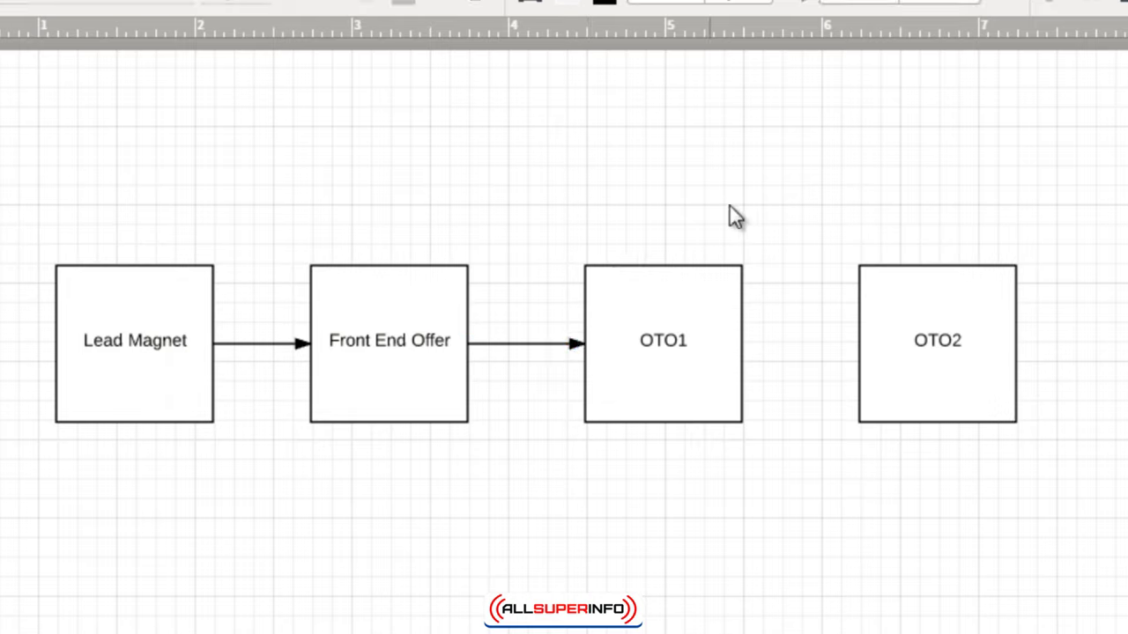
left_click_drag(745, 345, 872, 344)
left_click(541, 555)
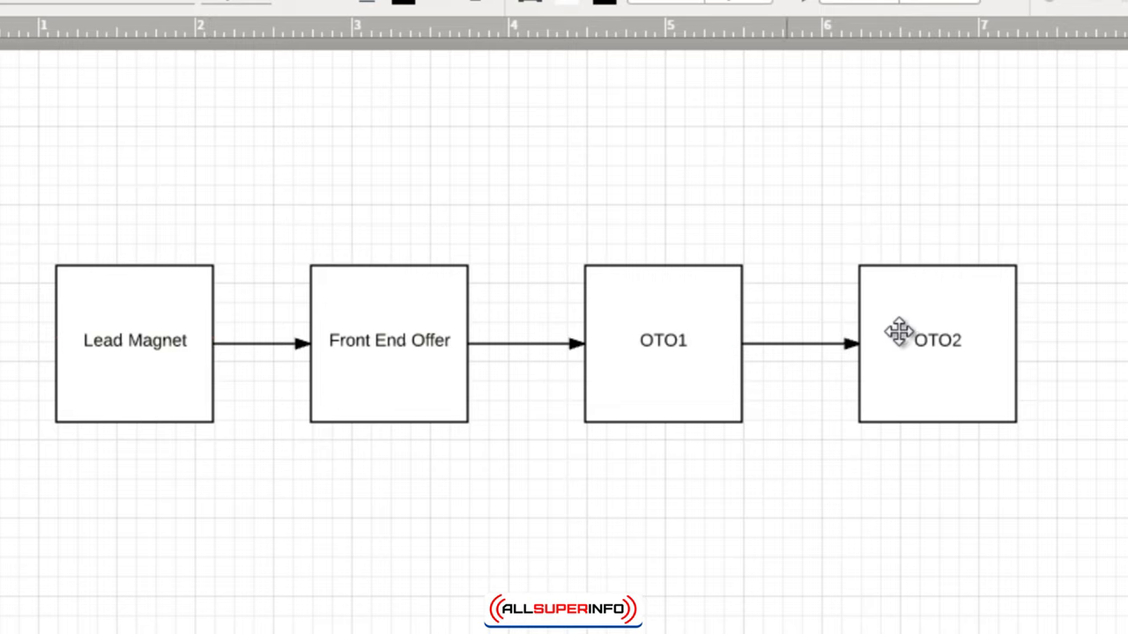
left_click_drag(2, 189, 1101, 445)
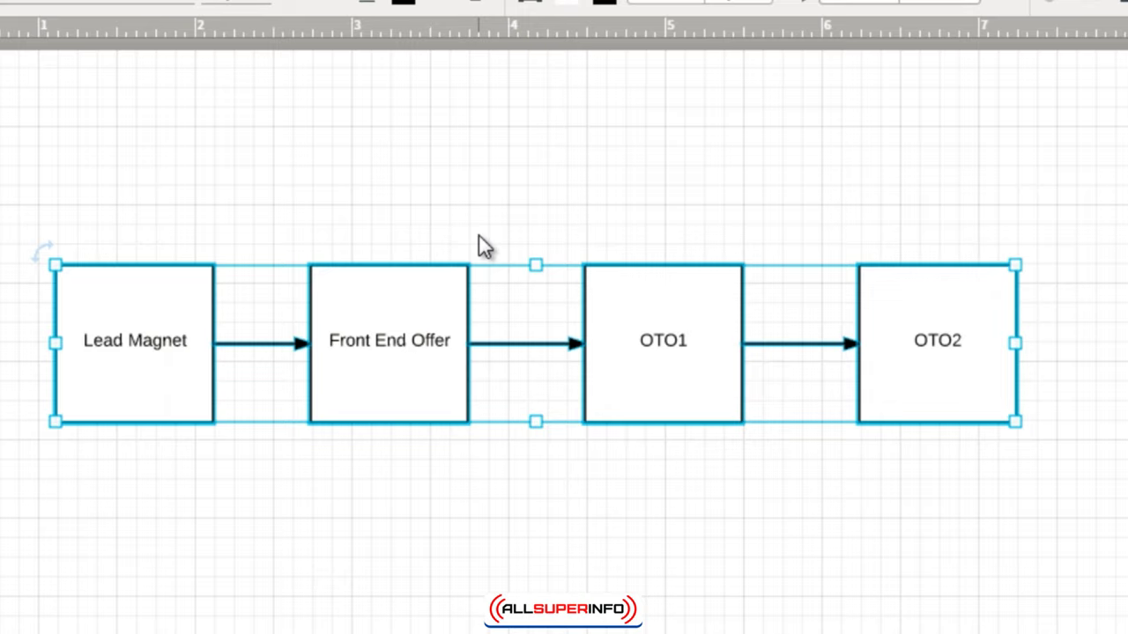
left_click(475, 177)
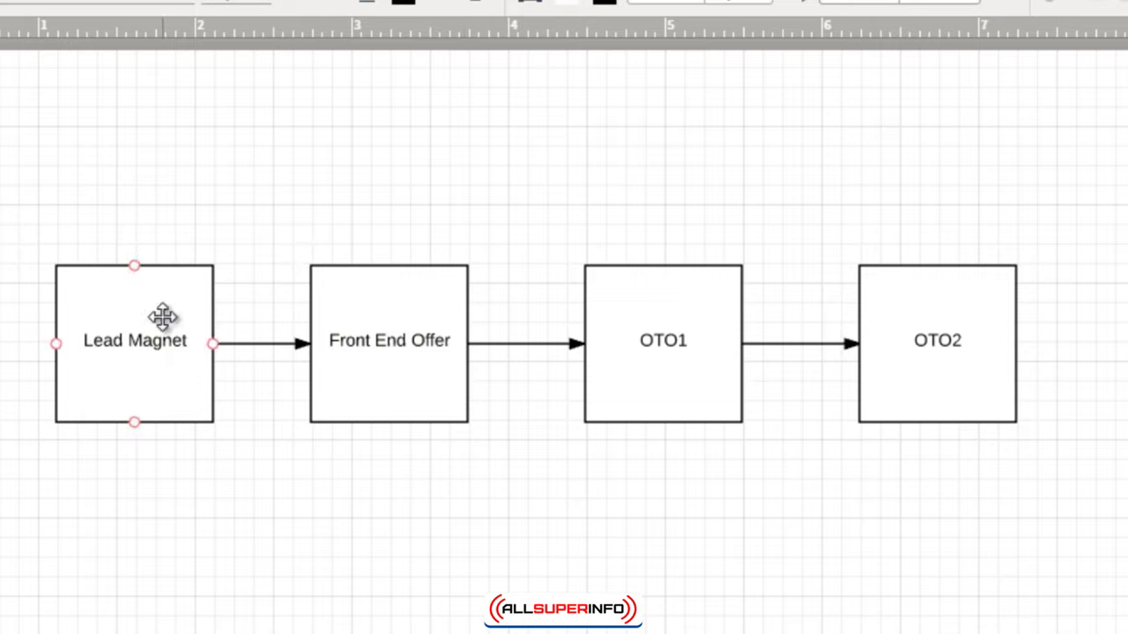
left_click(114, 318)
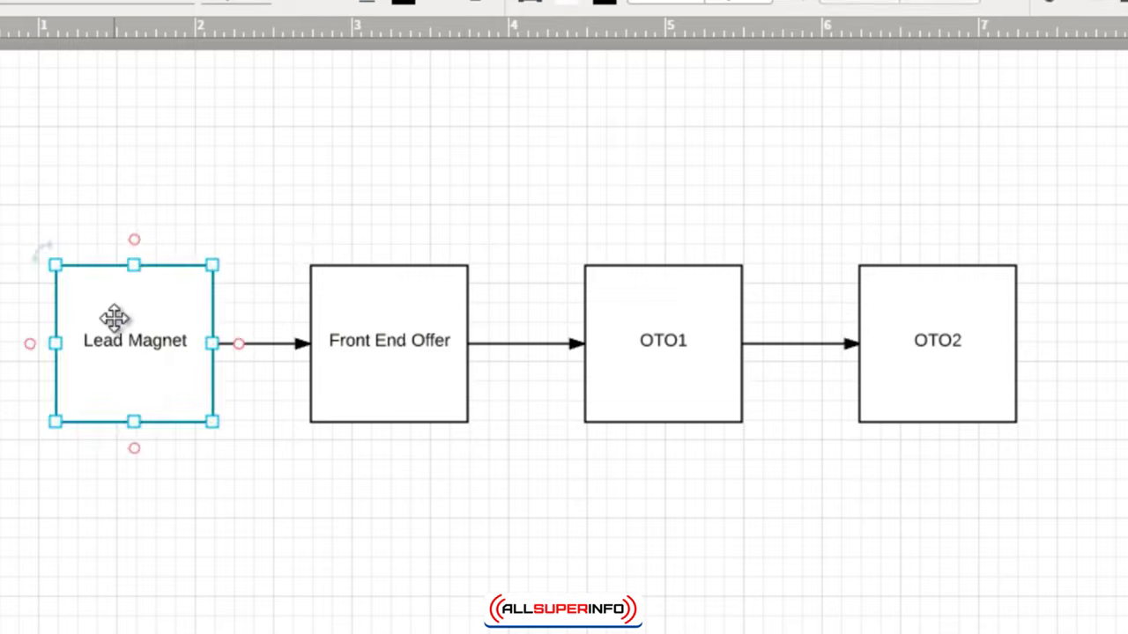
left_click(370, 325)
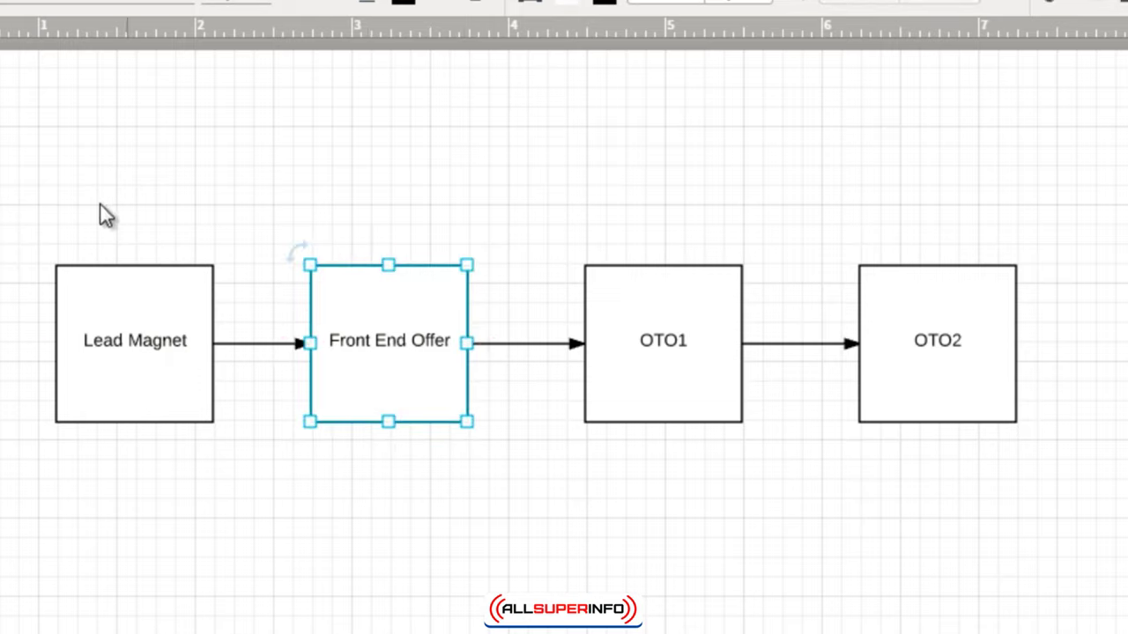
left_click(106, 388)
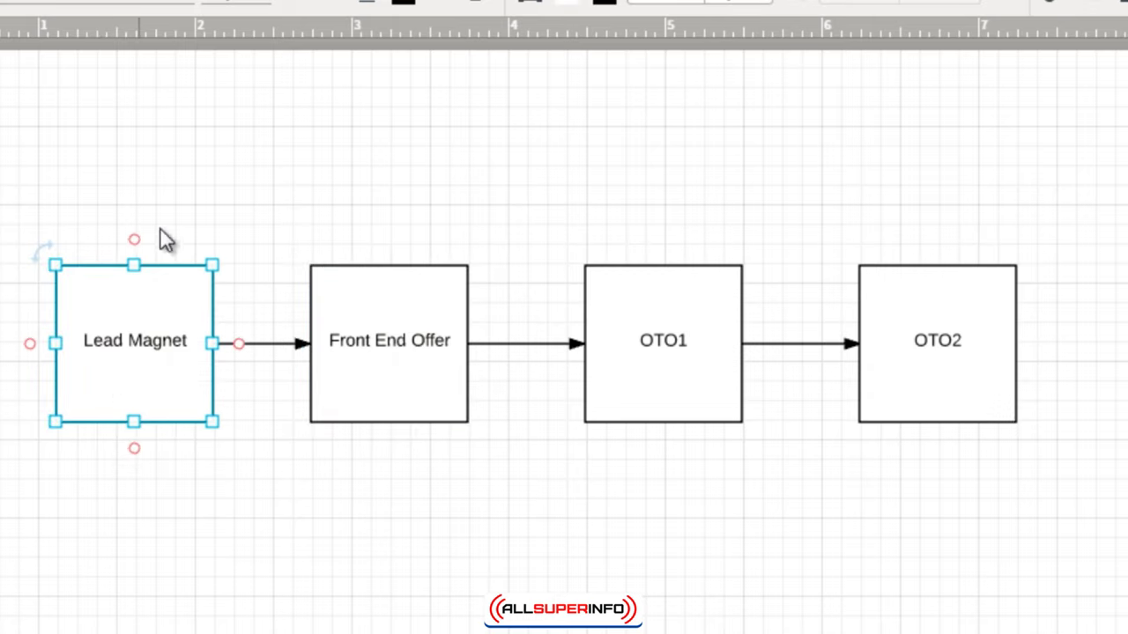
left_click(362, 356)
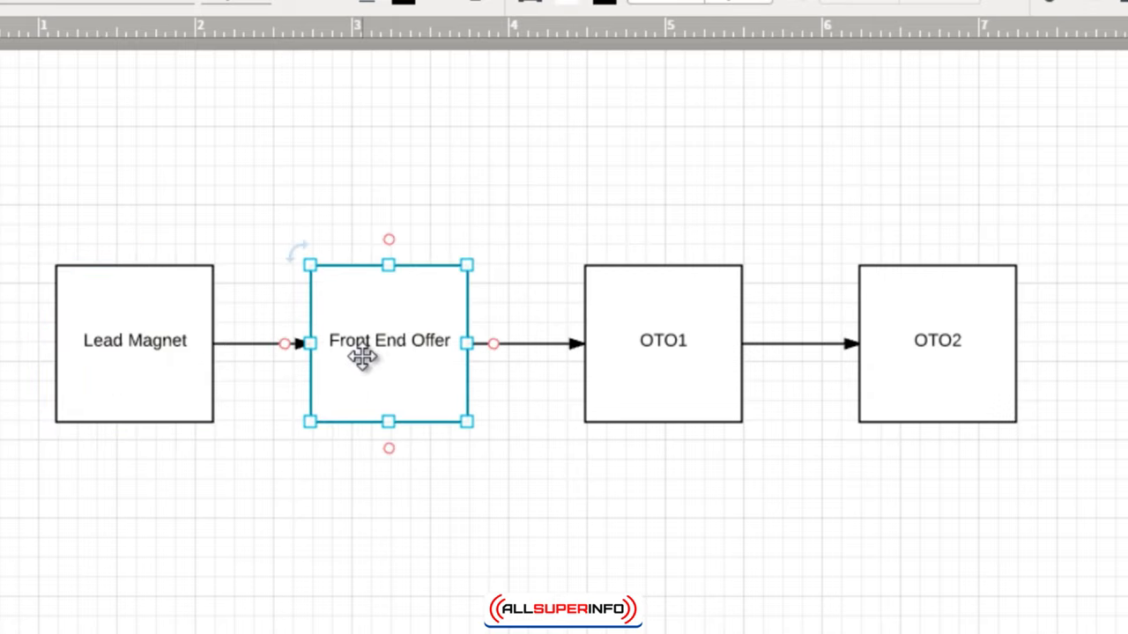
left_click(679, 315)
left_click(936, 335)
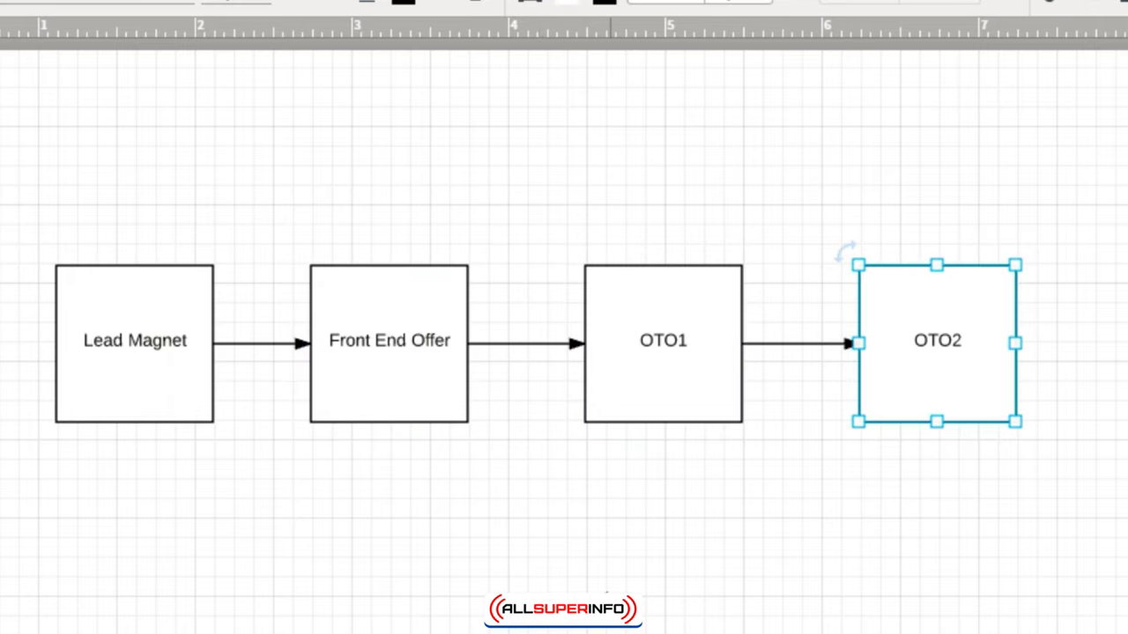
double_click(151, 347)
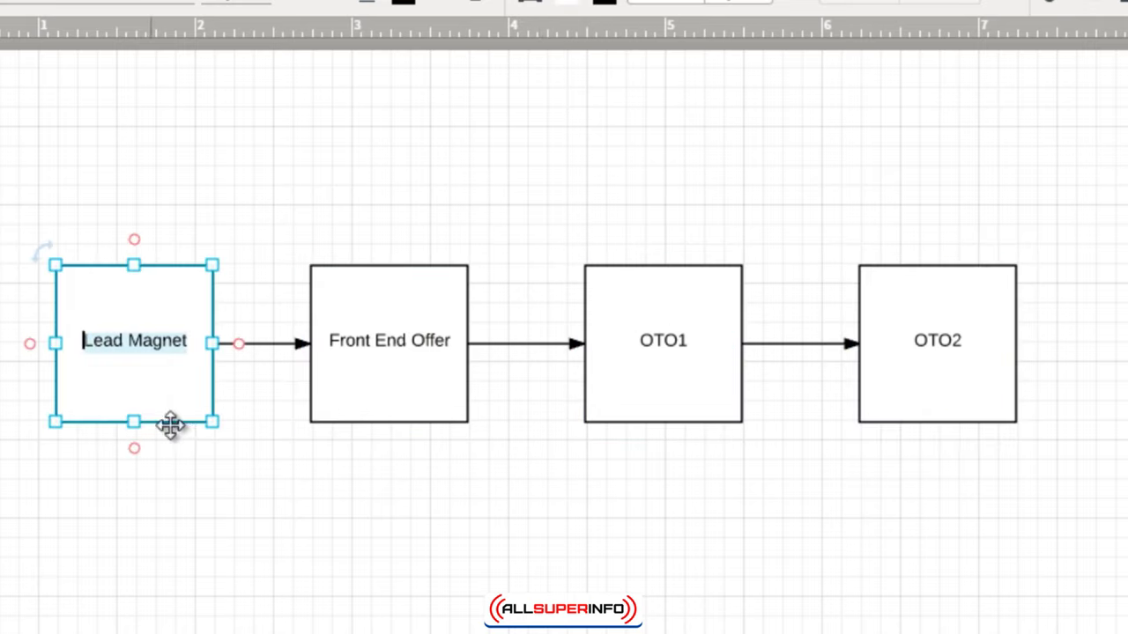
left_click(43, 259)
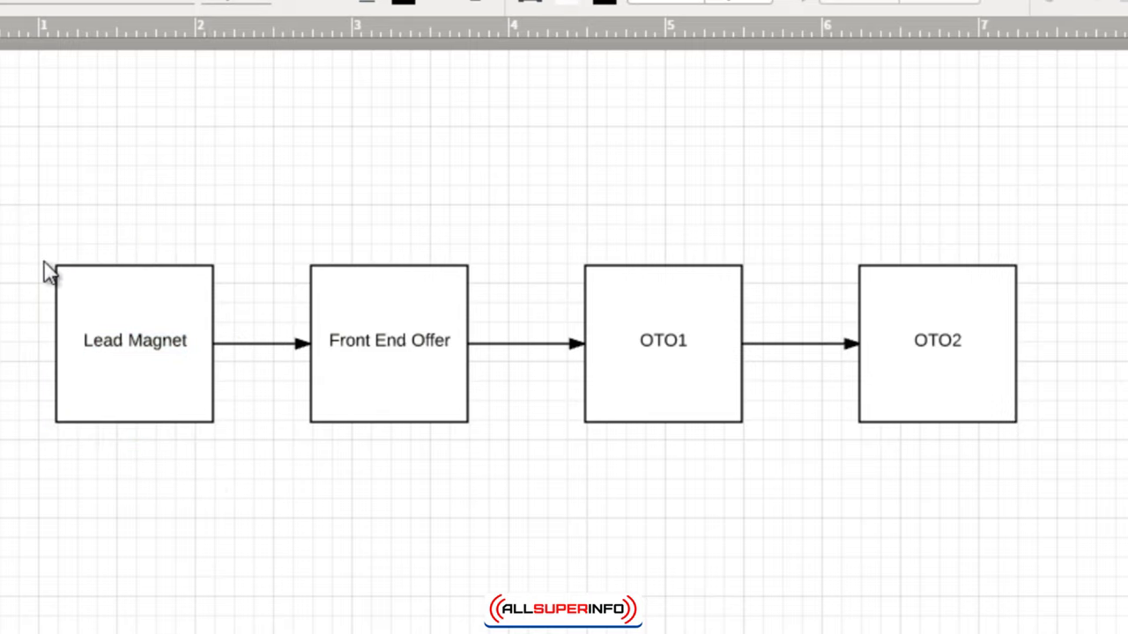
left_click(102, 298)
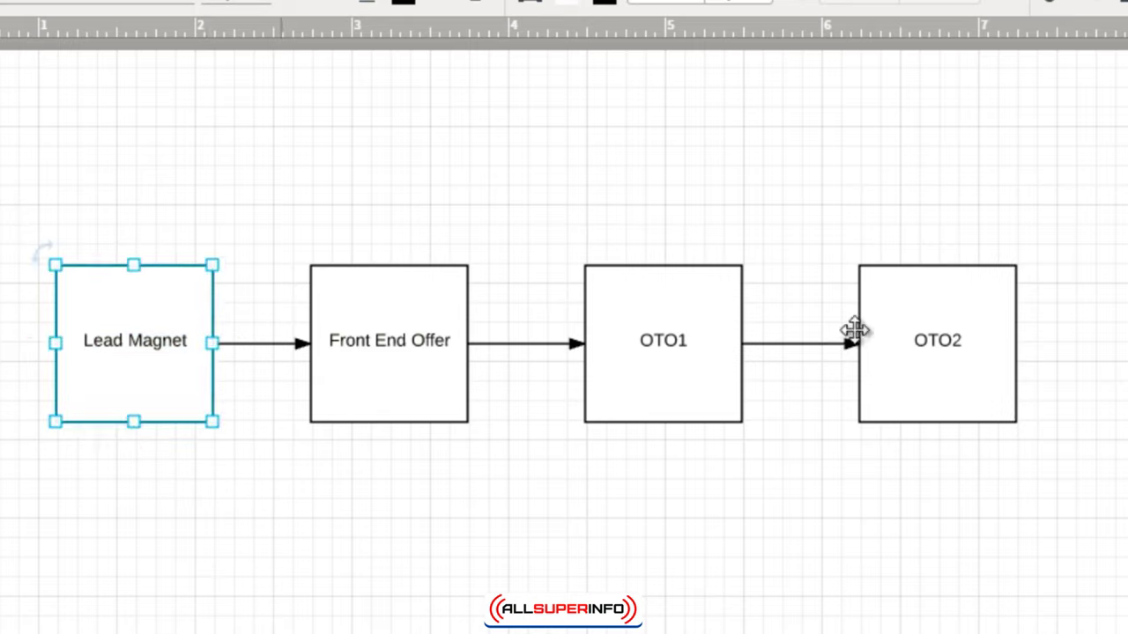
left_click(911, 315)
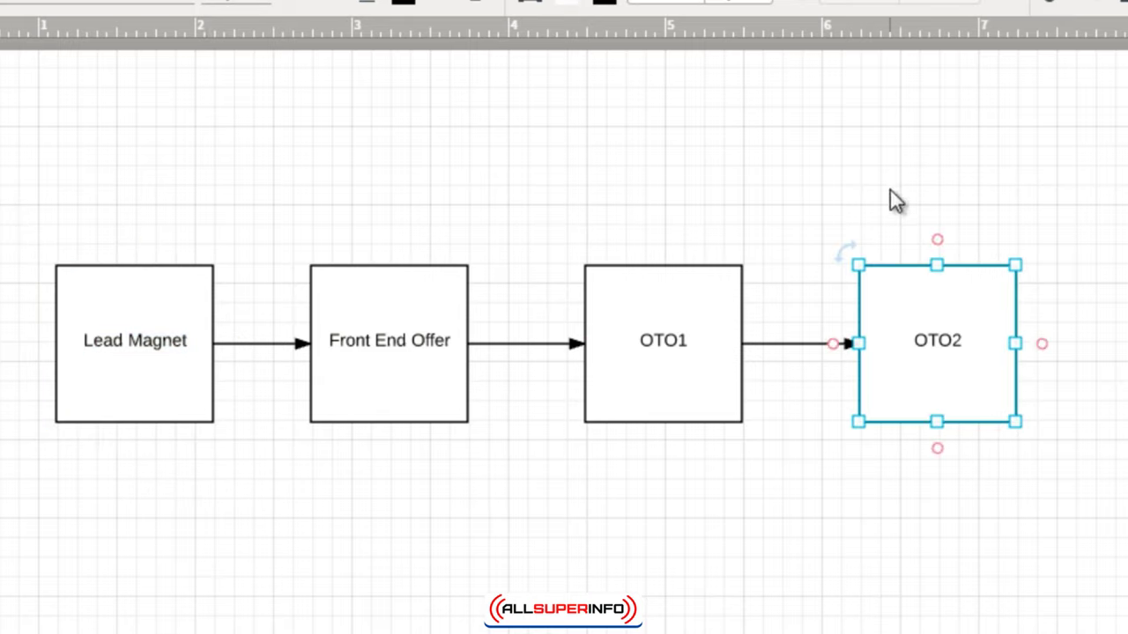